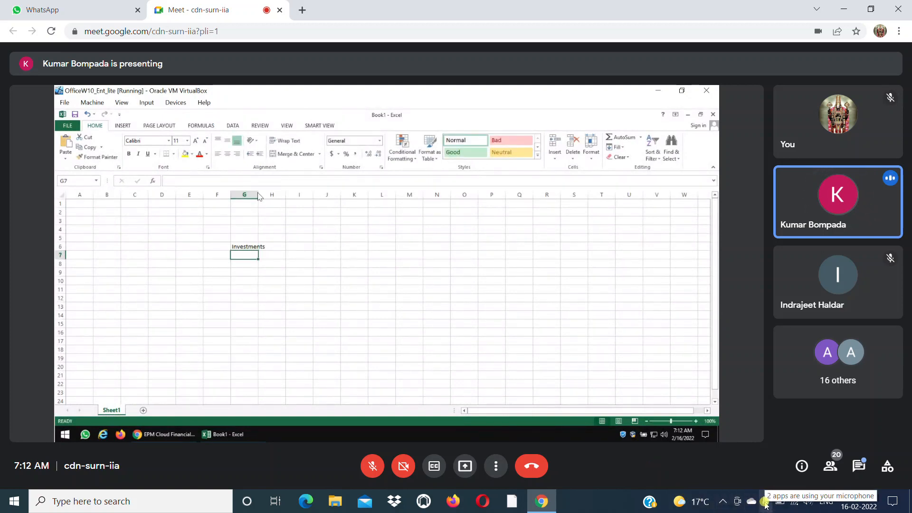
{"action": "left_click", "coordinate": [723, 501]}
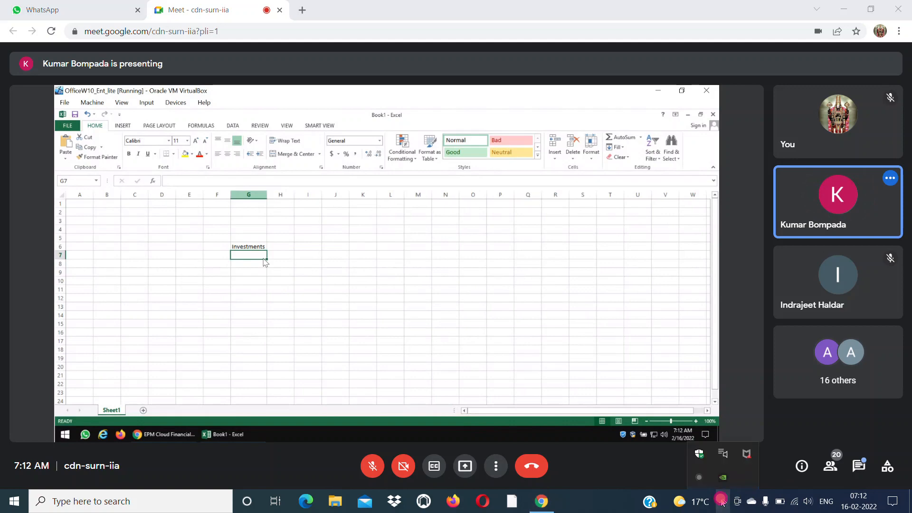
{"action": "left_click", "coordinate": [696, 479]}
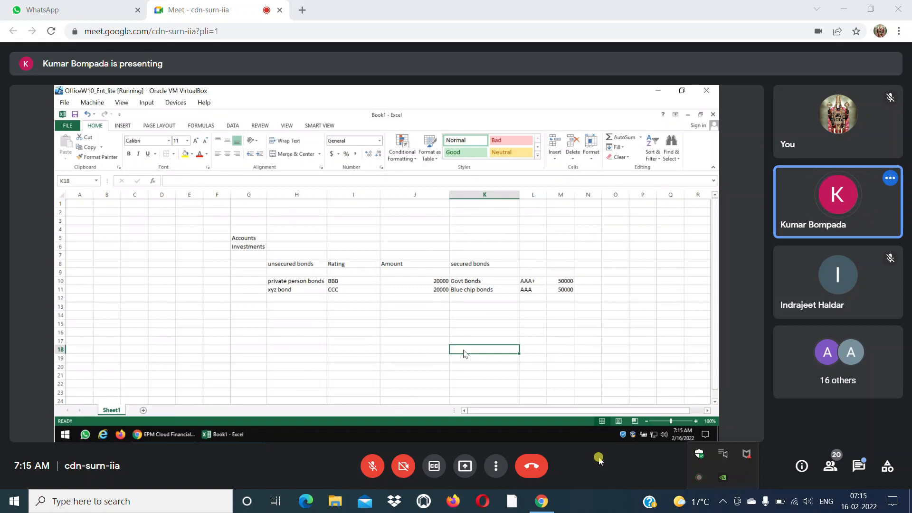
Enter 140000 as the Investments account amount in cell H6.
{"action": "left_click", "coordinate": [242, 250]}
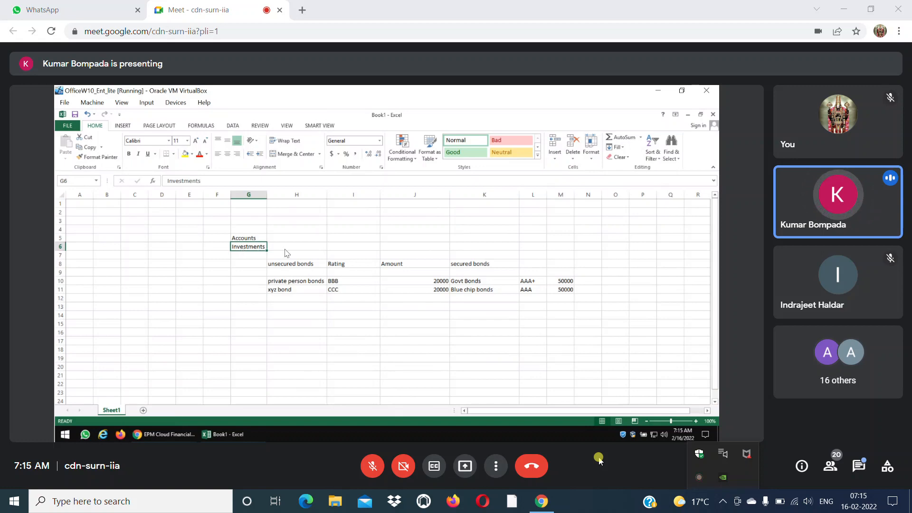
{"action": "left_click", "coordinate": [304, 247]}
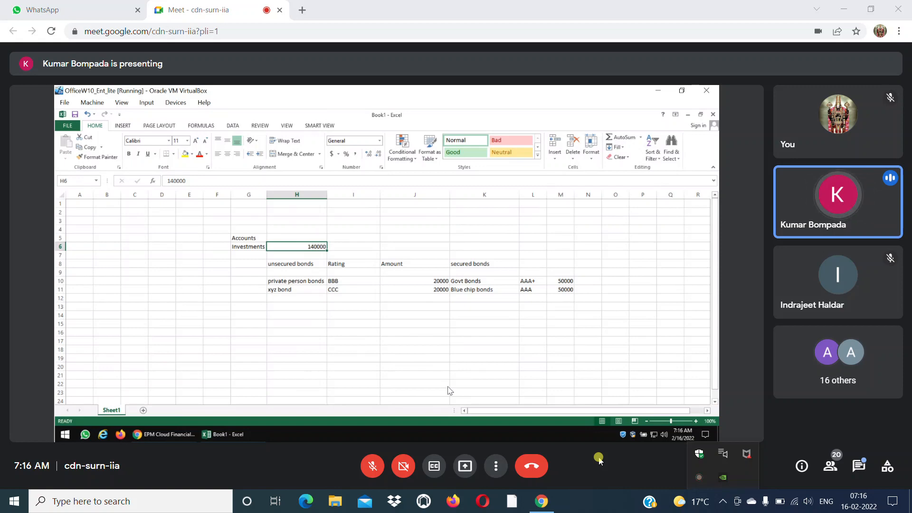
Examine how the Investments amount is split between the unsecured and secured bonds and their ratings.
{"action": "left_click", "coordinate": [307, 268]}
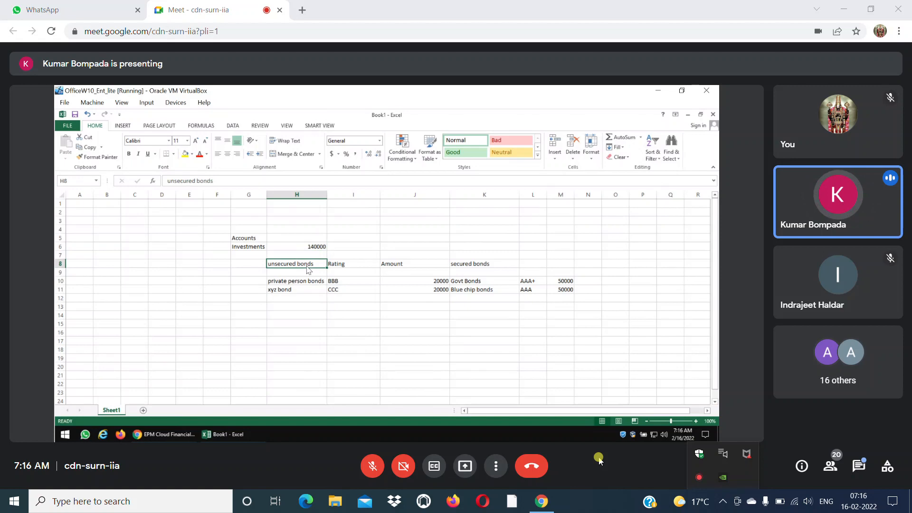
{"action": "left_click", "coordinate": [364, 257]}
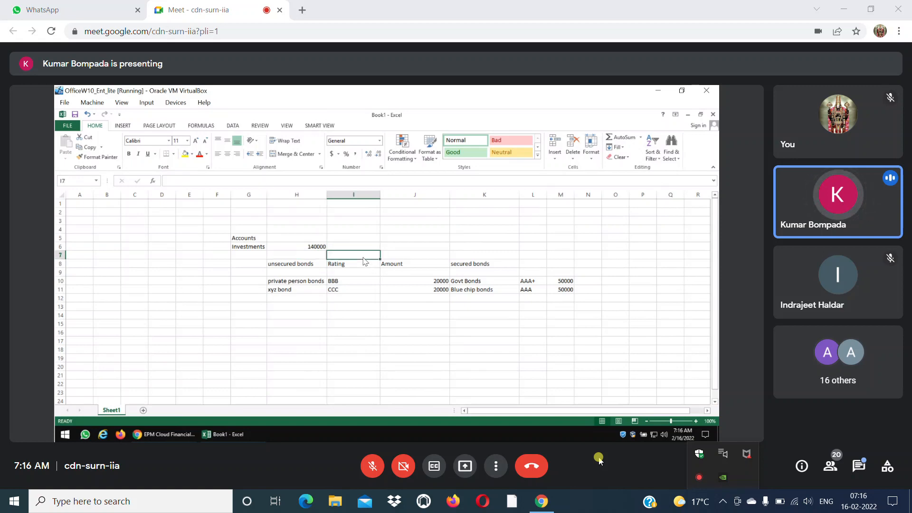
{"action": "left_click", "coordinate": [532, 256]}
{"action": "left_click", "coordinate": [307, 249]}
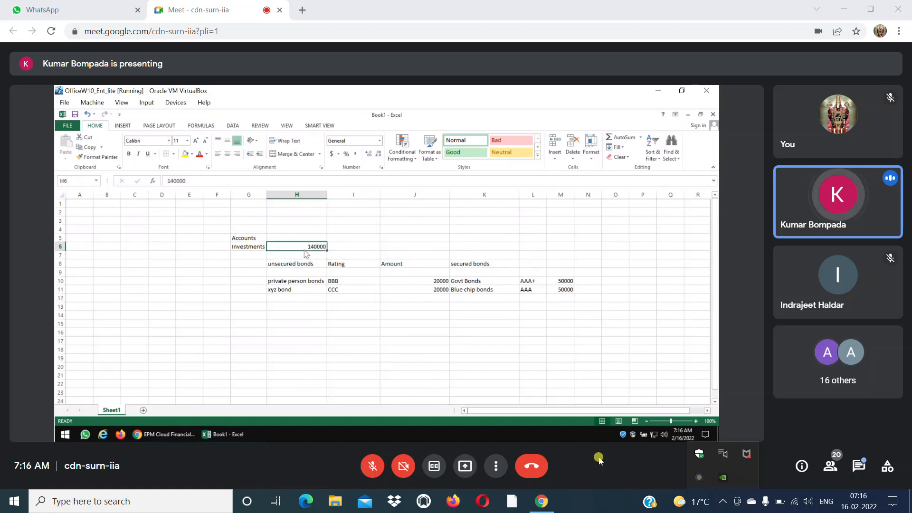
{"action": "left_click", "coordinate": [289, 282]}
{"action": "left_click", "coordinate": [288, 291]}
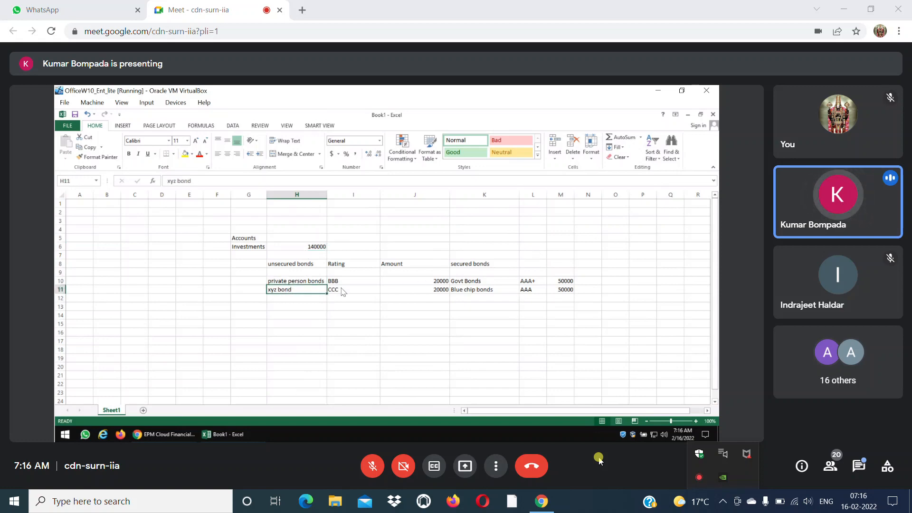
{"action": "left_click", "coordinate": [343, 283]}
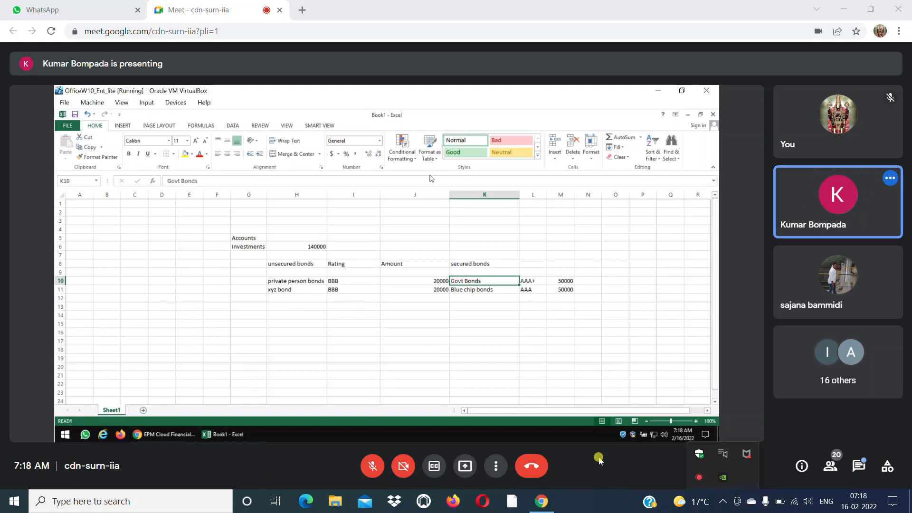
{"action": "key", "text": "Right"}
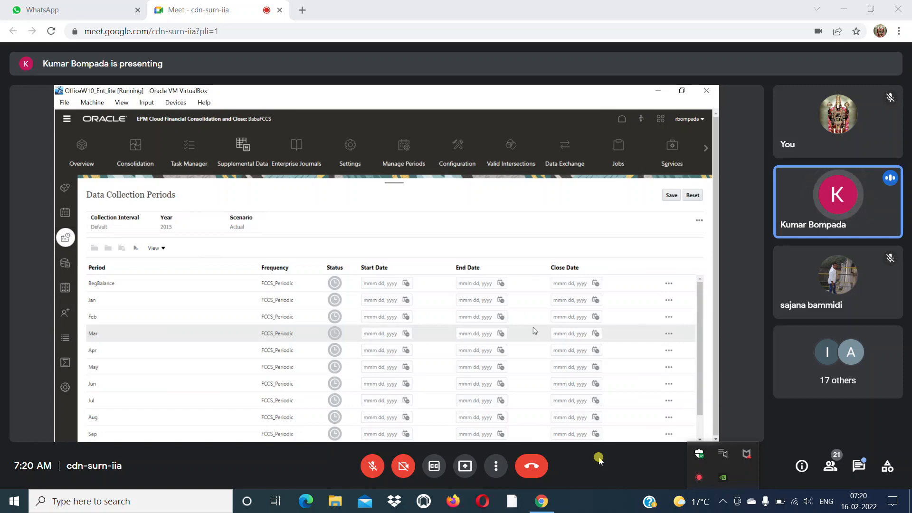
Set the Jan data collection period to start Feb 7, 2022, end Feb 8, 2022 and close Feb 11, 2022.
{"action": "left_click", "coordinate": [406, 300]}
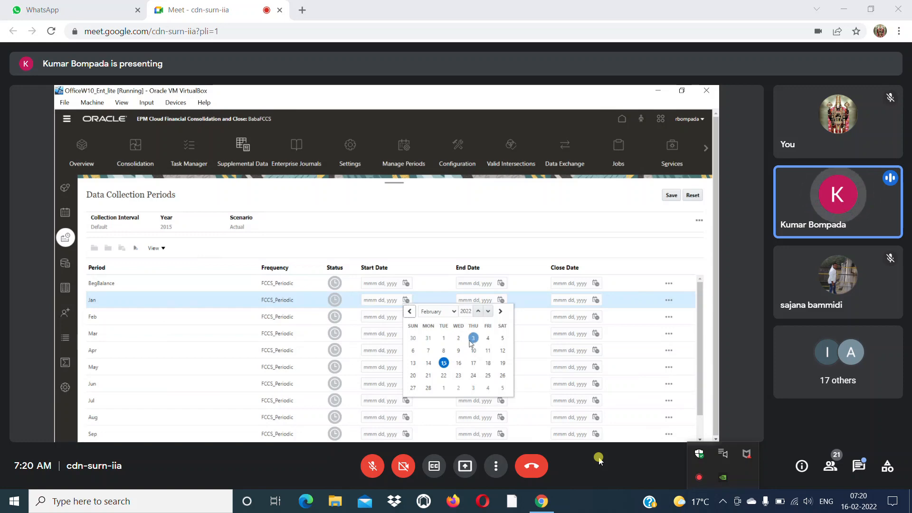
{"action": "left_click", "coordinate": [428, 350]}
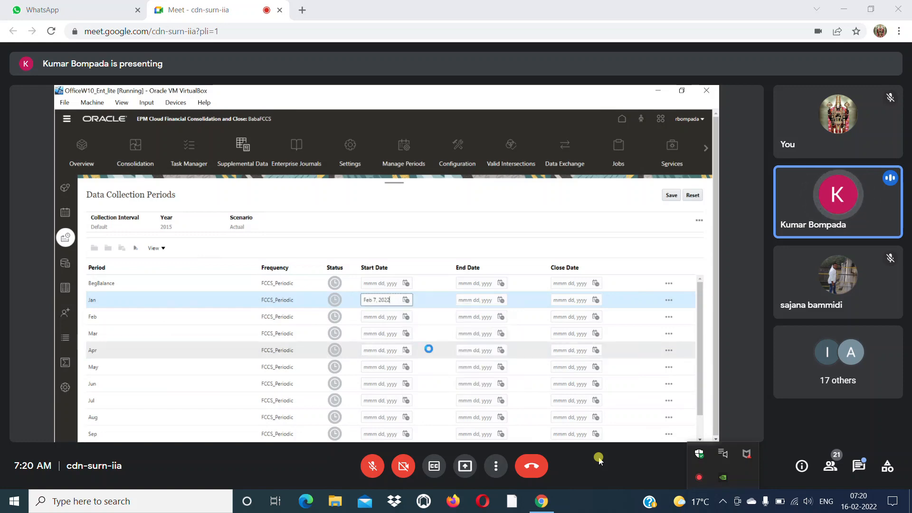
{"action": "left_click", "coordinate": [501, 300]}
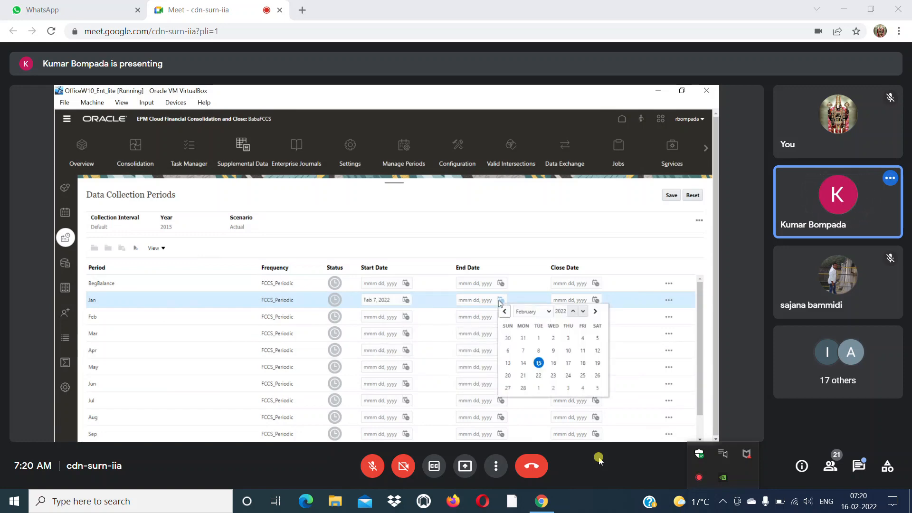
{"action": "left_click", "coordinate": [538, 352]}
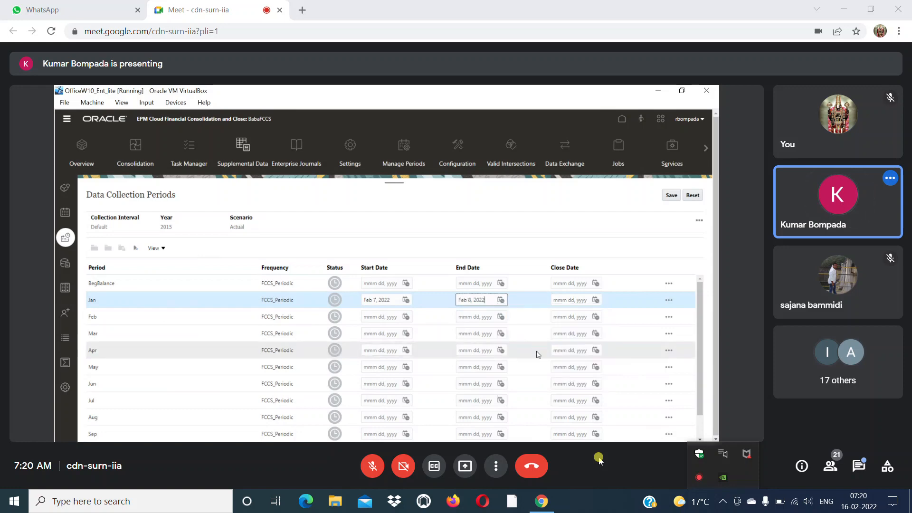
{"action": "left_click", "coordinate": [595, 300]}
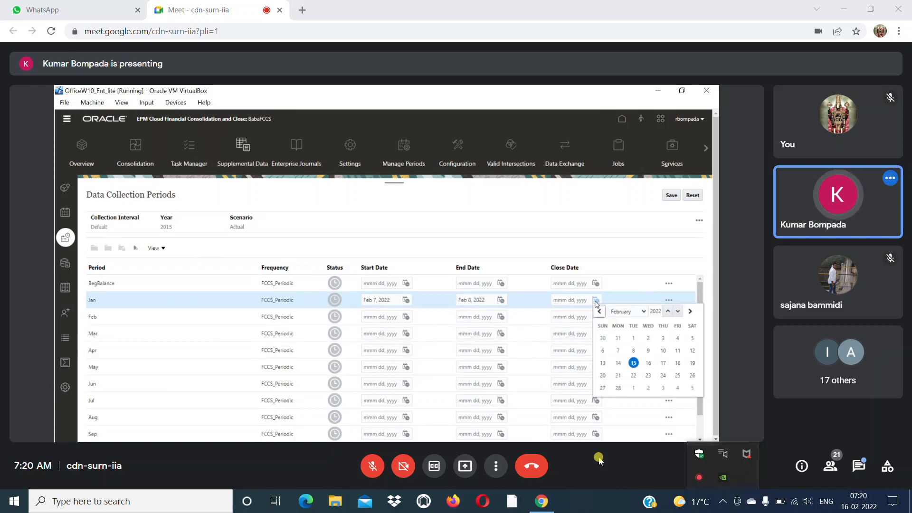
{"action": "left_click", "coordinate": [678, 351]}
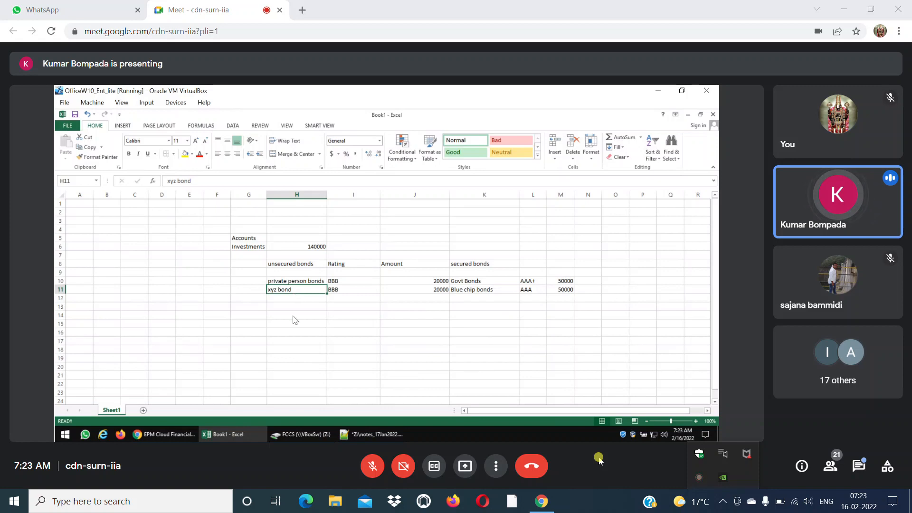
Review the worksheet's bond breakdown, checking the bond names and the Rating and Amount headings that describe each investment.
{"action": "left_click_drag", "start_coordinate": [298, 303], "coordinate": [300, 369]}
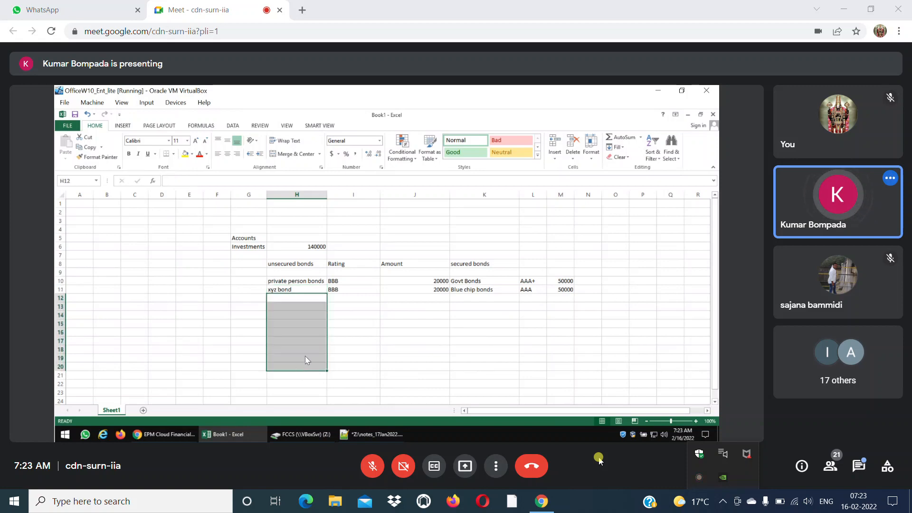
{"action": "left_click", "coordinate": [302, 291]}
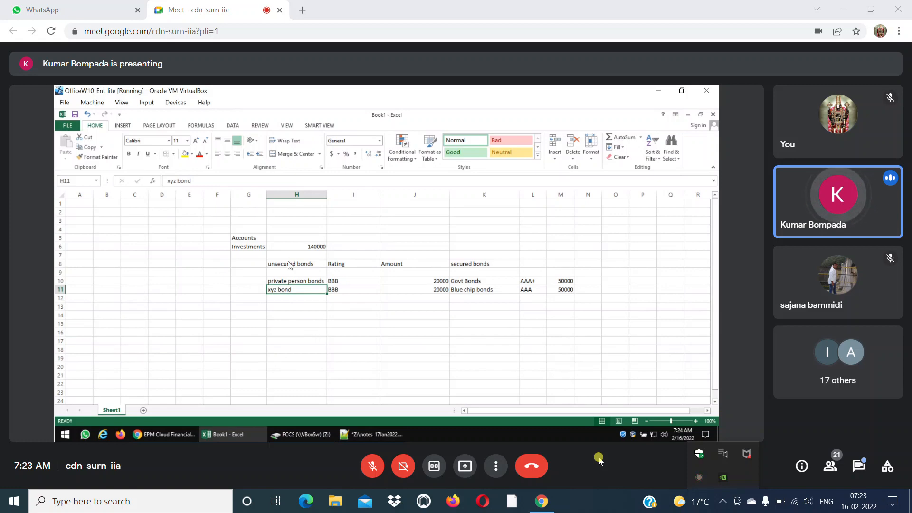
{"action": "left_click_drag", "start_coordinate": [299, 265], "coordinate": [297, 272]}
{"action": "left_click_drag", "start_coordinate": [465, 288], "coordinate": [555, 325]}
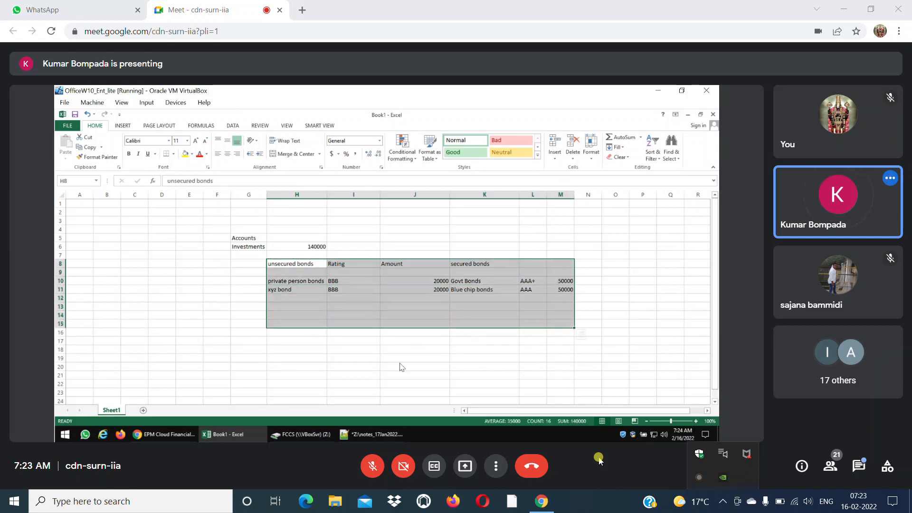
{"action": "left_click", "coordinate": [392, 367]}
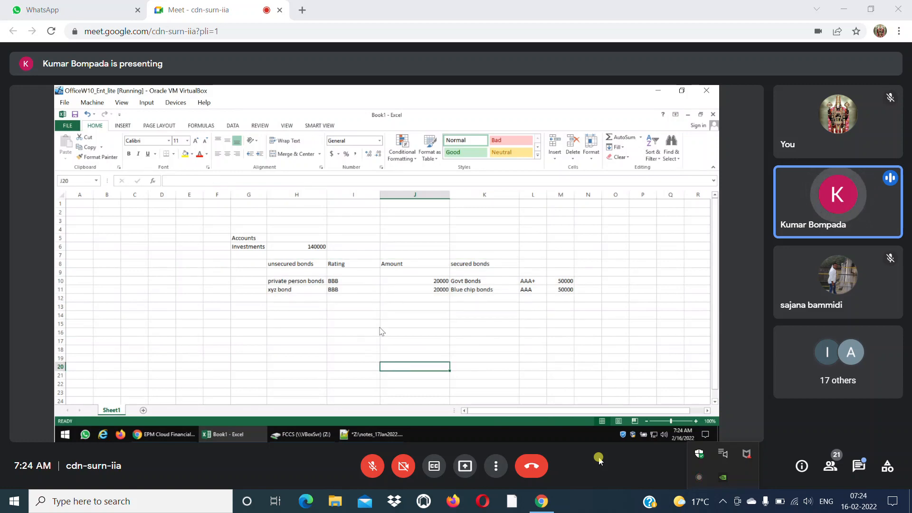
{"action": "left_click", "coordinate": [321, 265]}
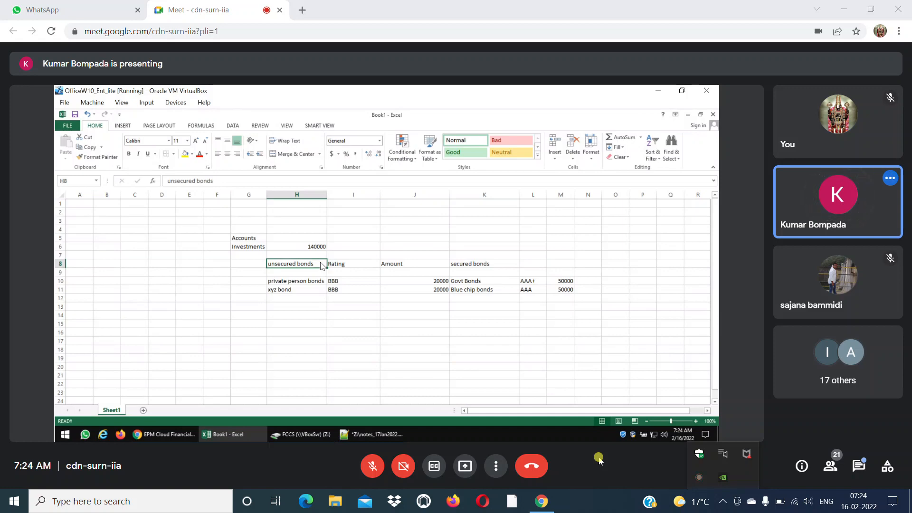
{"action": "left_click", "coordinate": [290, 283]}
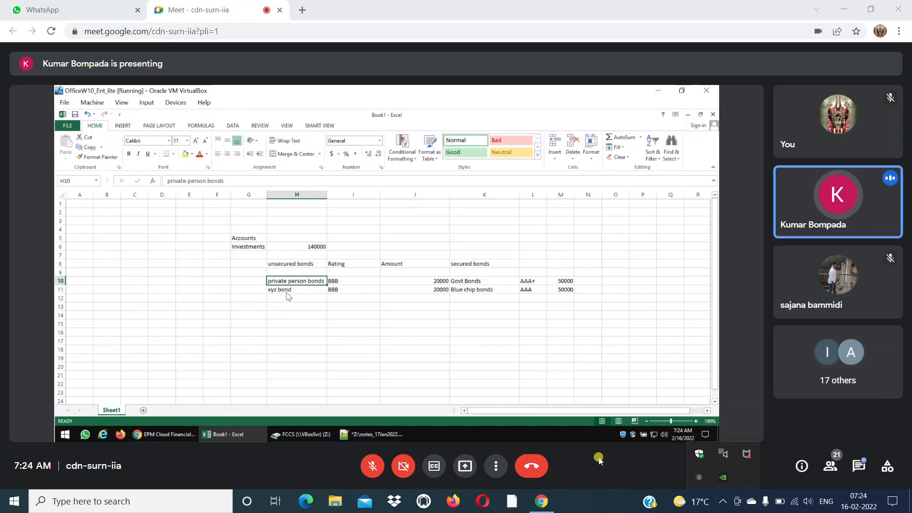
{"action": "left_click", "coordinate": [289, 293]}
{"action": "left_click", "coordinate": [487, 290]}
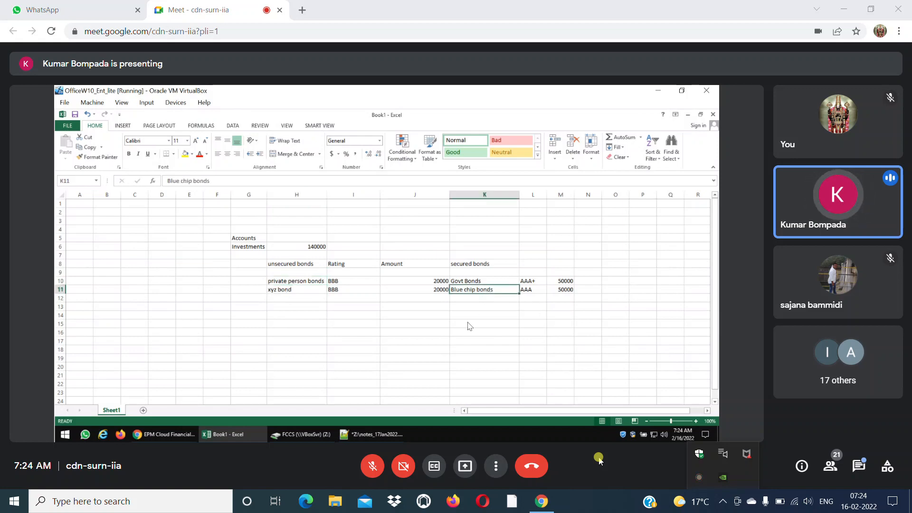
{"action": "left_click", "coordinate": [351, 267]}
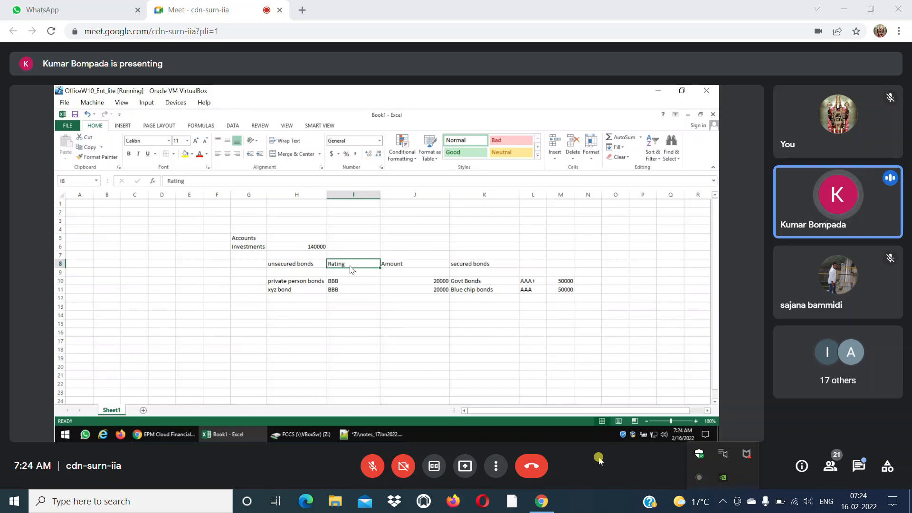
{"action": "left_click", "coordinate": [424, 267]}
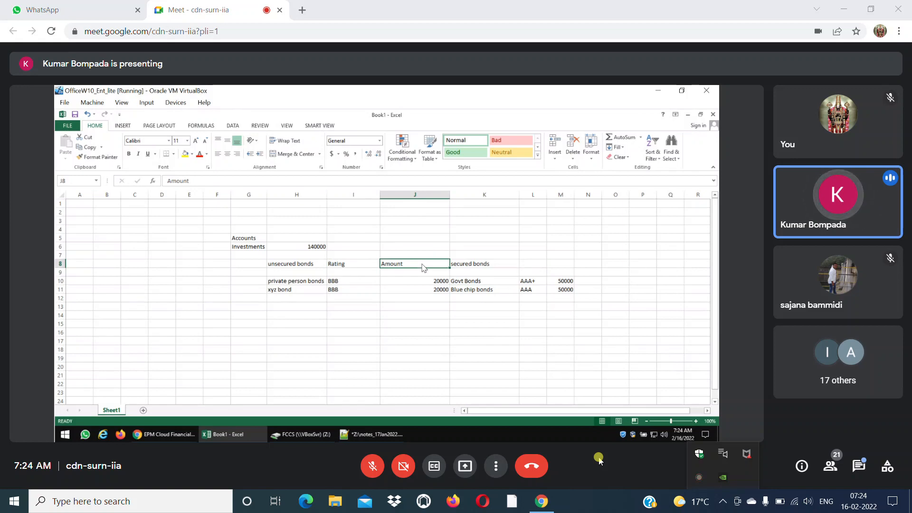
Switch to the notes_17Jan2022.txt notes in Notepad++ and read the Data Collections section about creating data sets.
{"action": "left_click", "coordinate": [163, 434]}
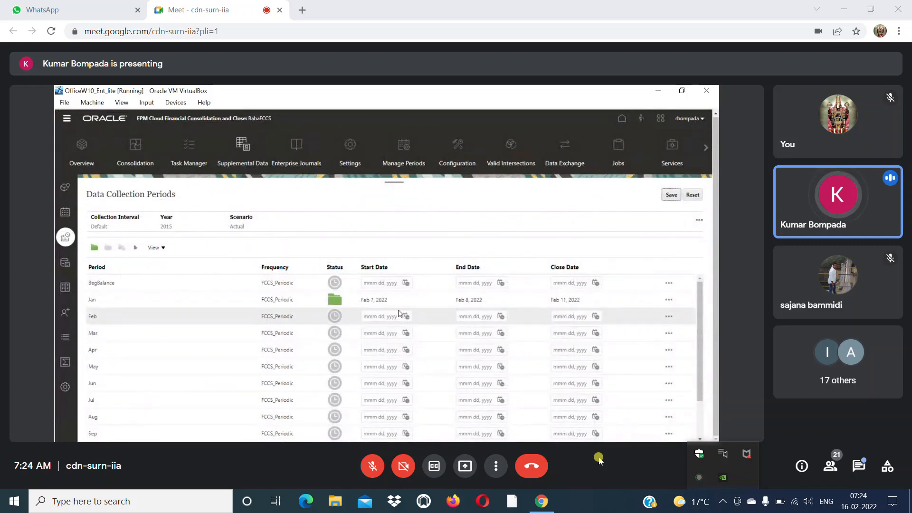
{"action": "key", "text": "alt+Tab"}
{"action": "key", "text": "alt+Tab"}
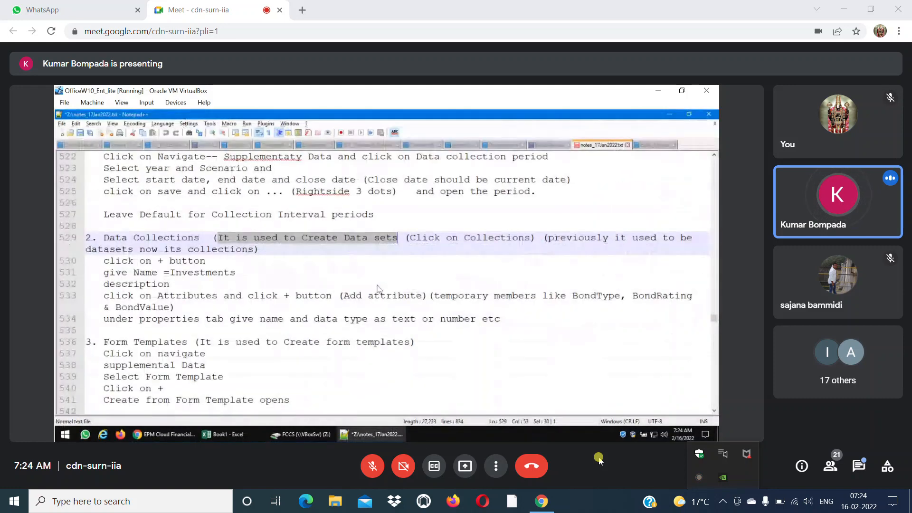
{"action": "left_click", "coordinate": [430, 253]}
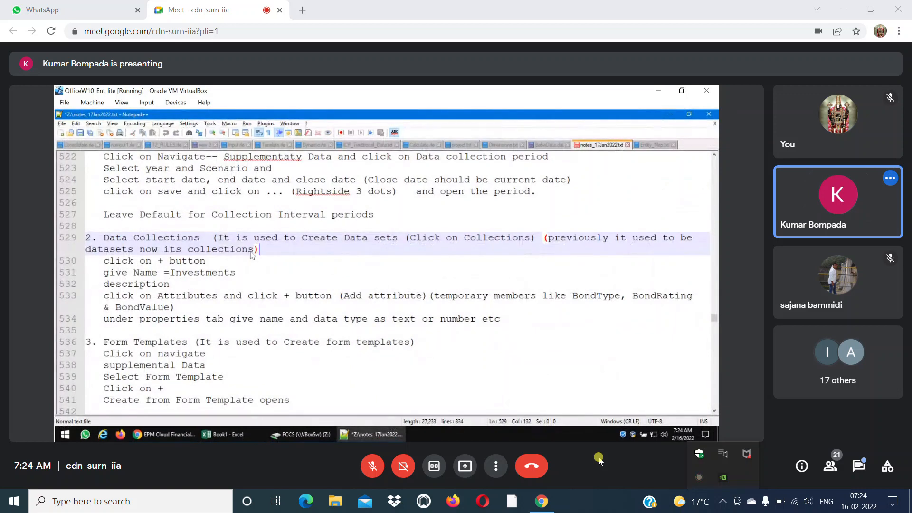
{"action": "left_click", "coordinate": [181, 238]}
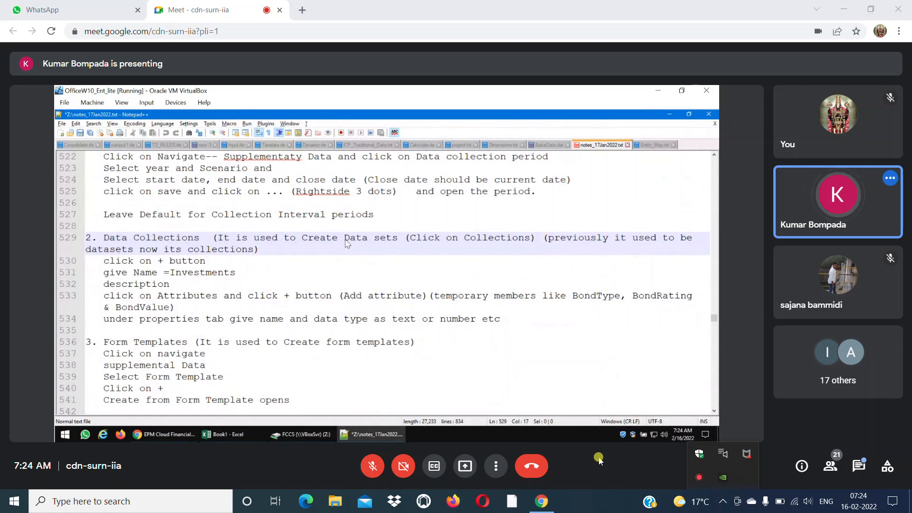
{"action": "left_click_drag", "start_coordinate": [346, 242], "coordinate": [398, 243]}
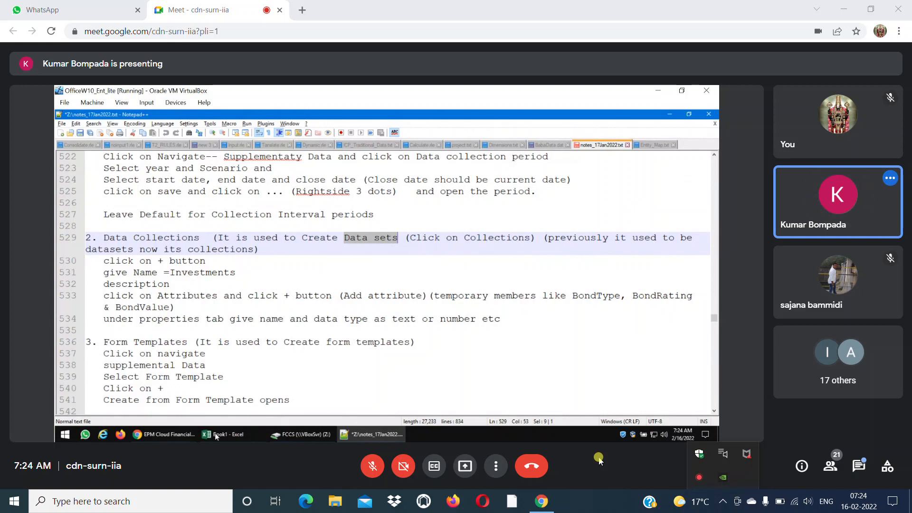
Switch back to EPM Cloud, start a new data collection and begin entering its name.
{"action": "left_click", "coordinate": [164, 434]}
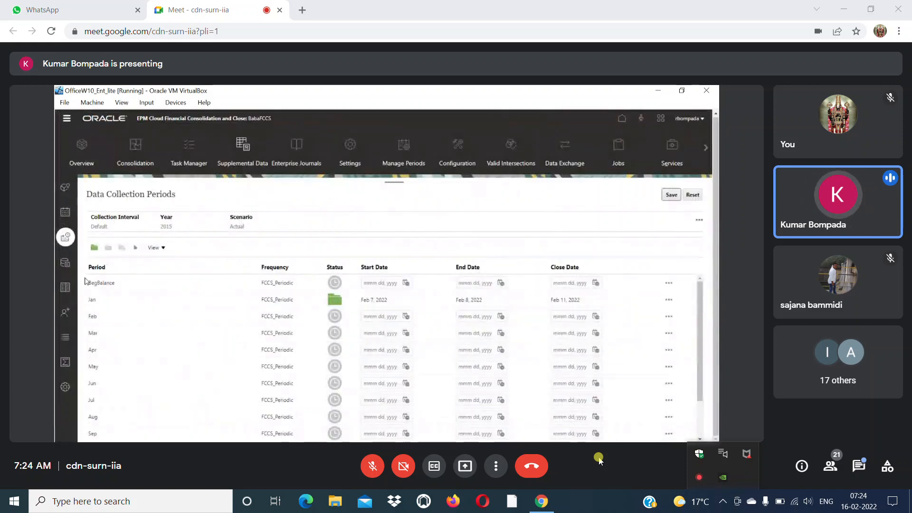
{"action": "left_click", "coordinate": [64, 264]}
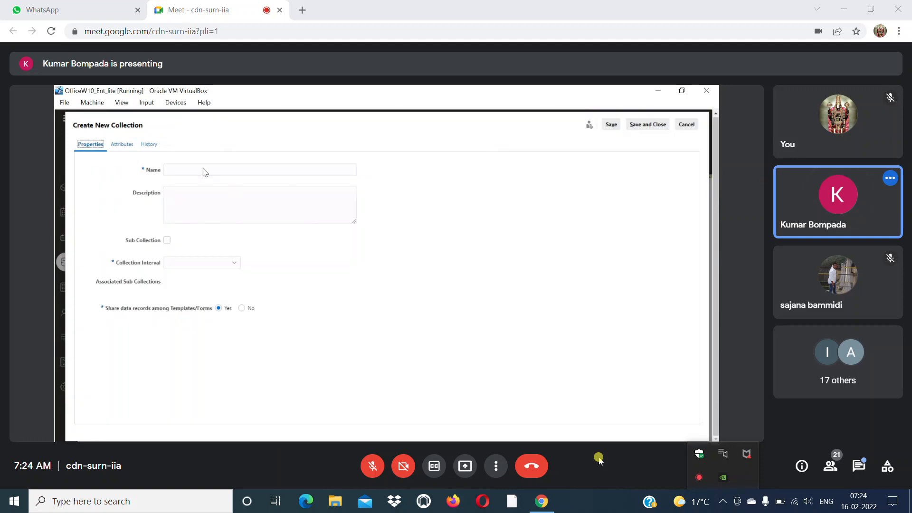
{"action": "left_click", "coordinate": [205, 172]}
{"action": "type", "text": "8"}
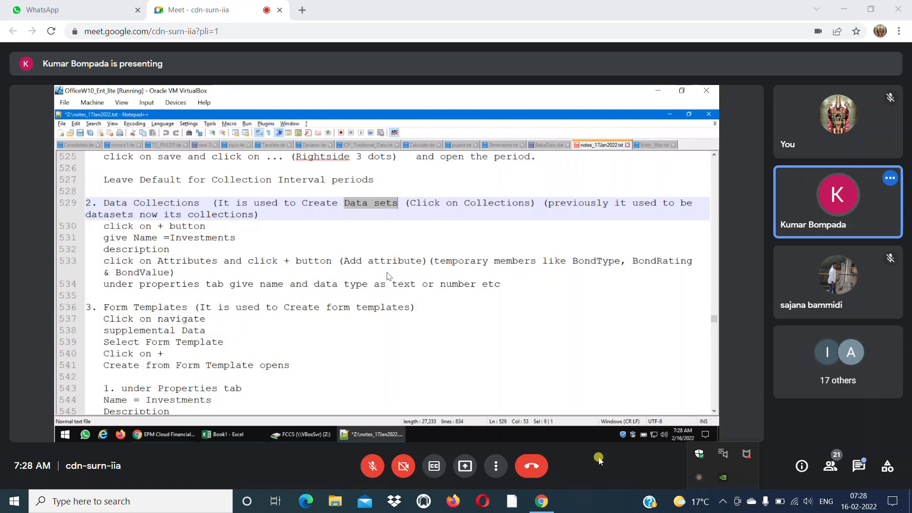
Consult the Form Templates instructions in the Notepad++ notes.
{"action": "scroll", "coordinate": [375, 284], "scroll_direction": "down", "scroll_amount": 1}
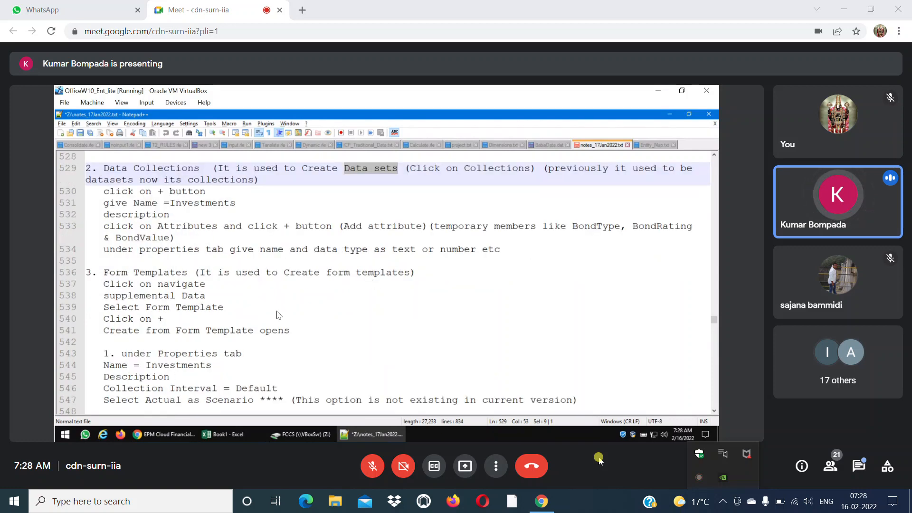
{"action": "left_click", "coordinate": [237, 301]}
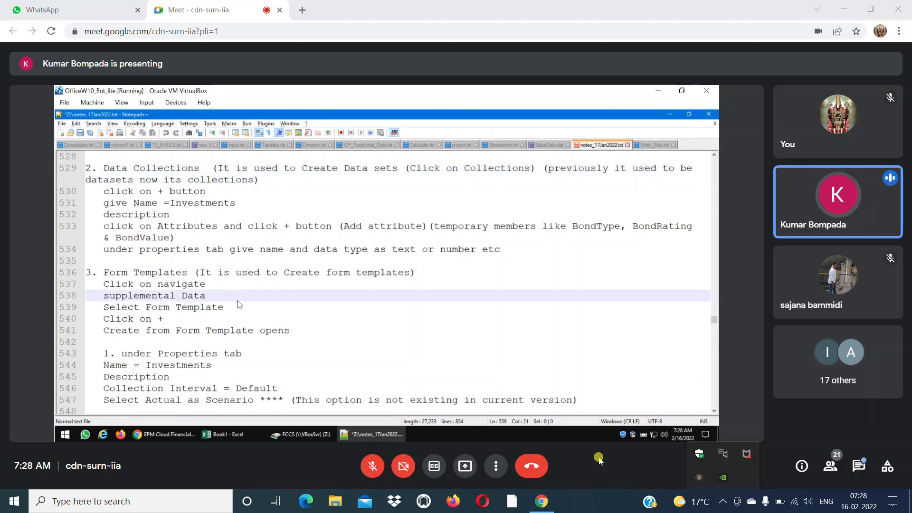
Switch back to EPM Cloud, go to the supplemental data form templates and group the new template section by BondType.
{"action": "key", "text": "alt+Tab"}
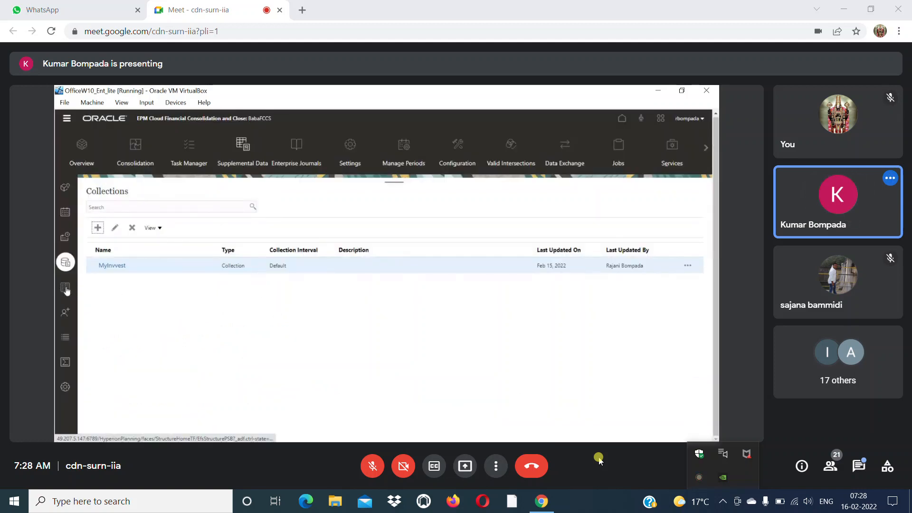
{"action": "left_click", "coordinate": [66, 288]}
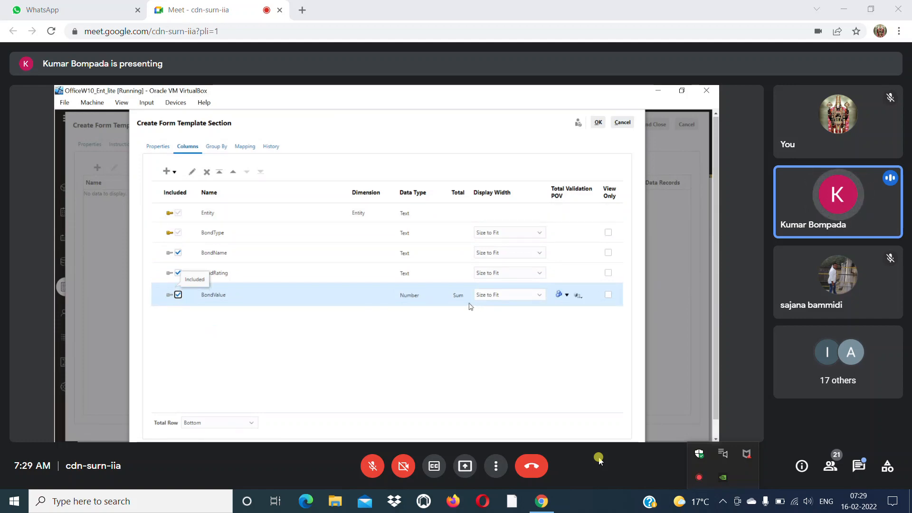
{"action": "left_click", "coordinate": [218, 147]}
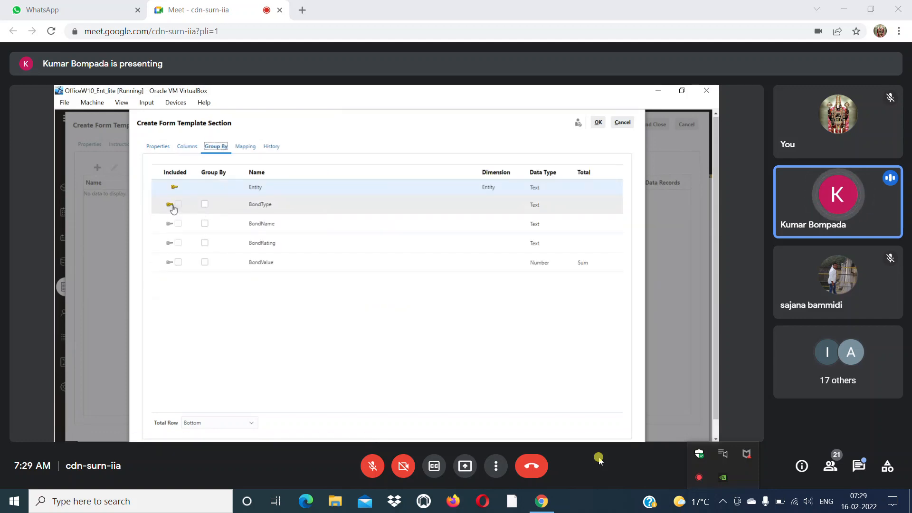
{"action": "left_click", "coordinate": [205, 205]}
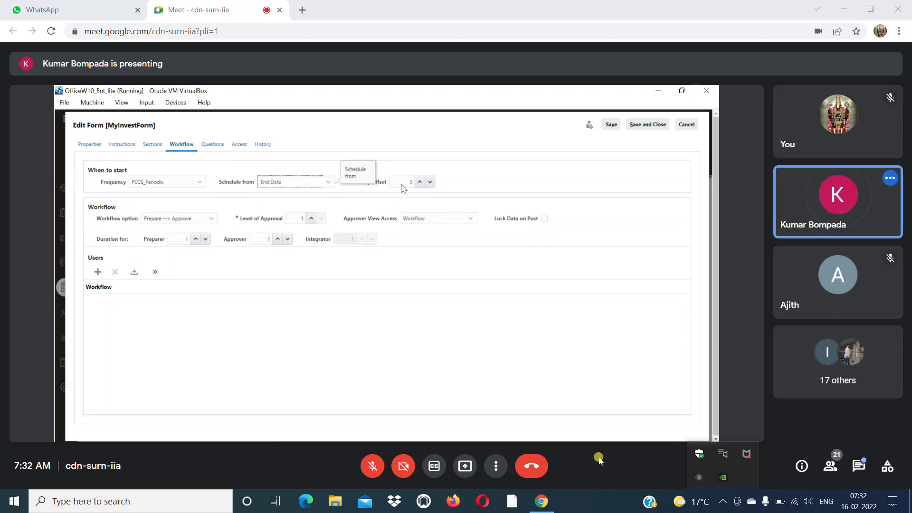
Open the workflow option choices for MyInvestForm and save the template with the required Yes/No preparer question "Is Supplementary Data Entered".
{"action": "left_click", "coordinate": [213, 219]}
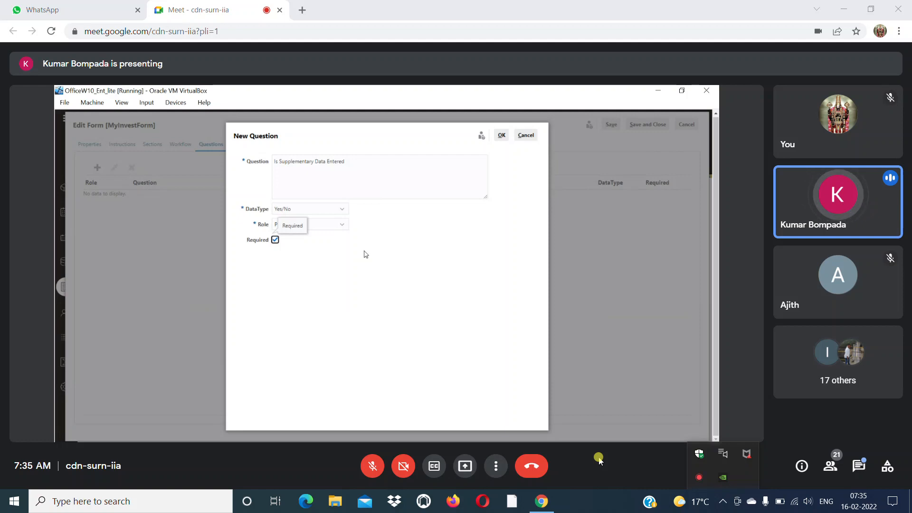
{"action": "left_click", "coordinate": [343, 211]}
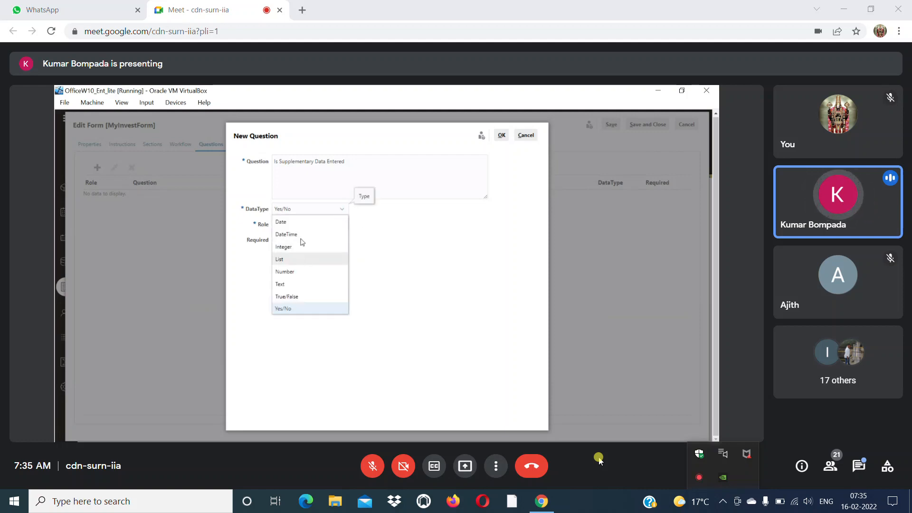
{"action": "left_click", "coordinate": [295, 310]}
{"action": "left_click", "coordinate": [501, 135]}
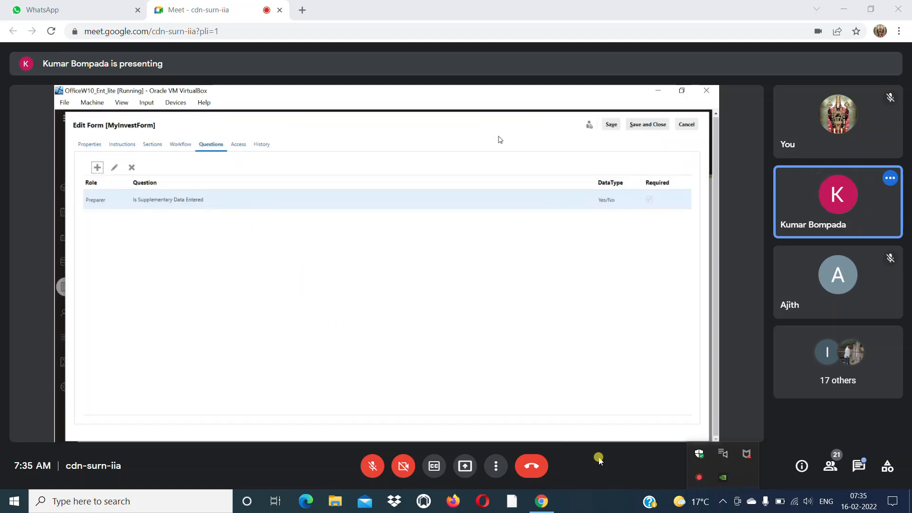
{"action": "left_click", "coordinate": [638, 128]}
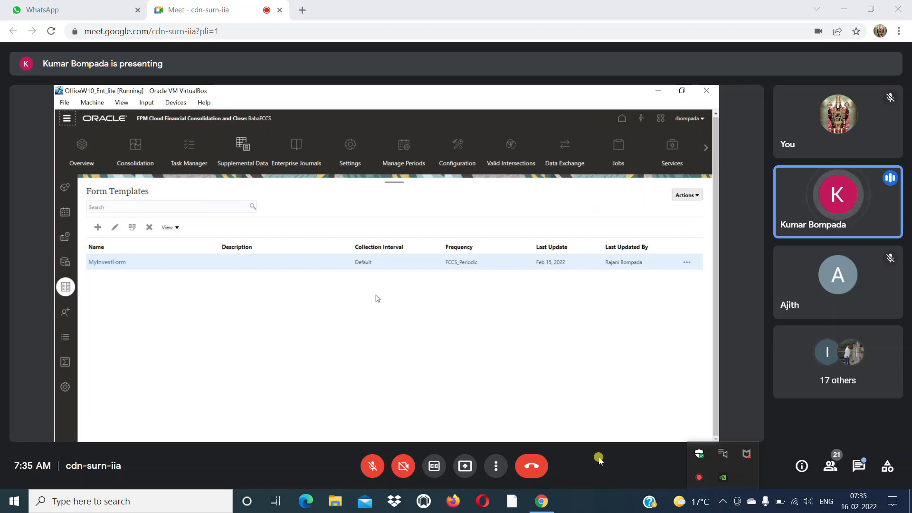
Switch to the notes_17Jan2022.txt notes in Notepad++.
{"action": "key", "text": "alt+Tab"}
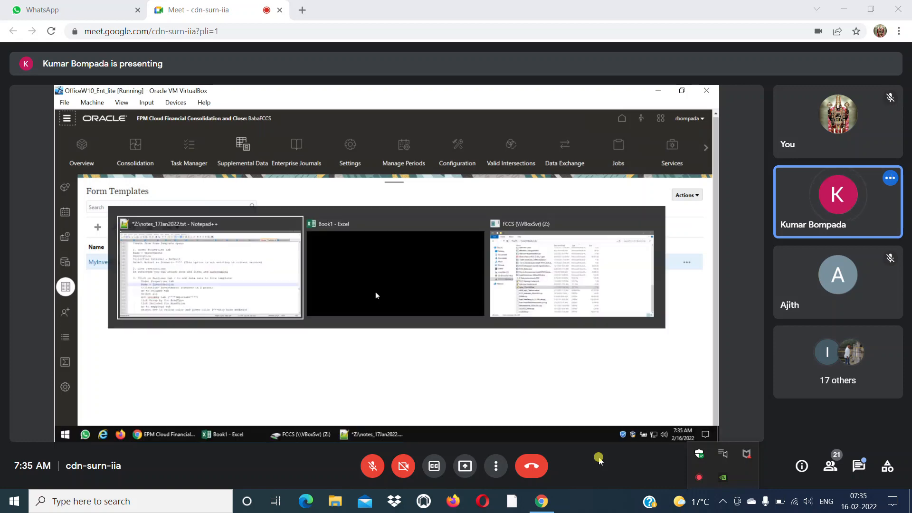
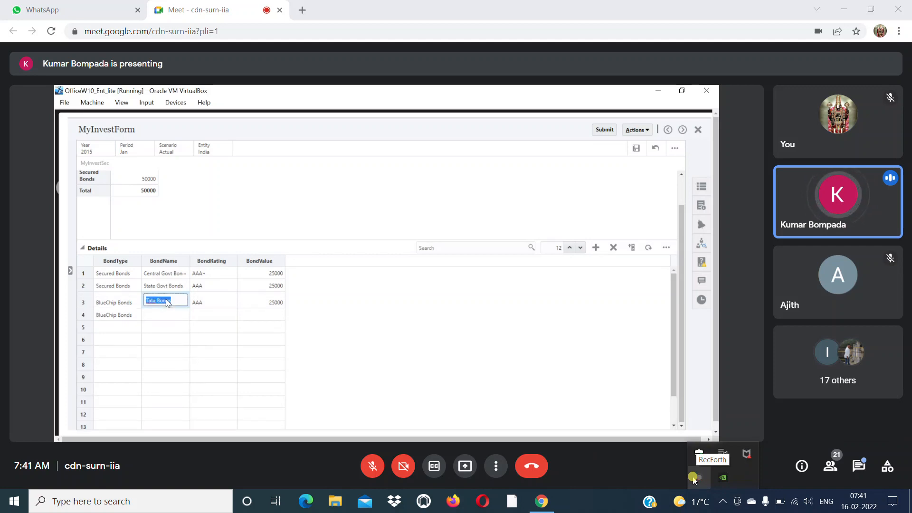
{"action": "left_click", "coordinate": [693, 477]}
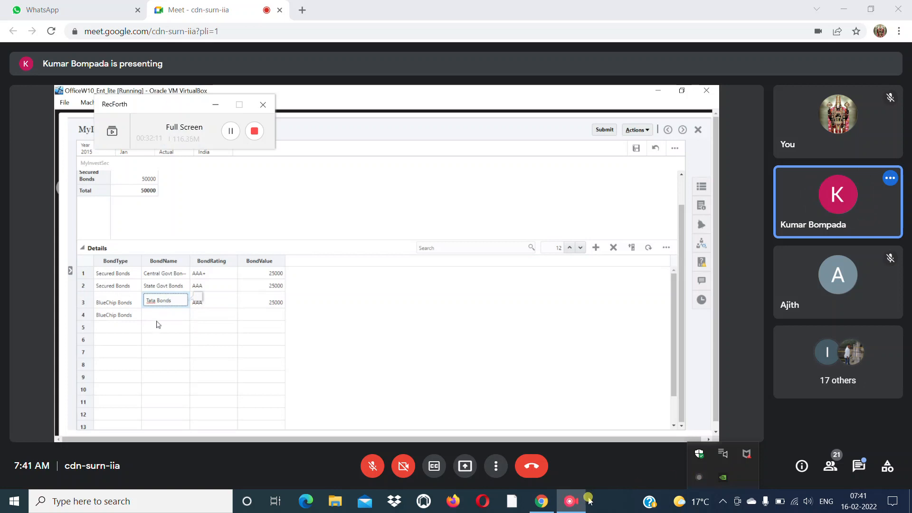
{"action": "mouse_move", "coordinate": [571, 503]}
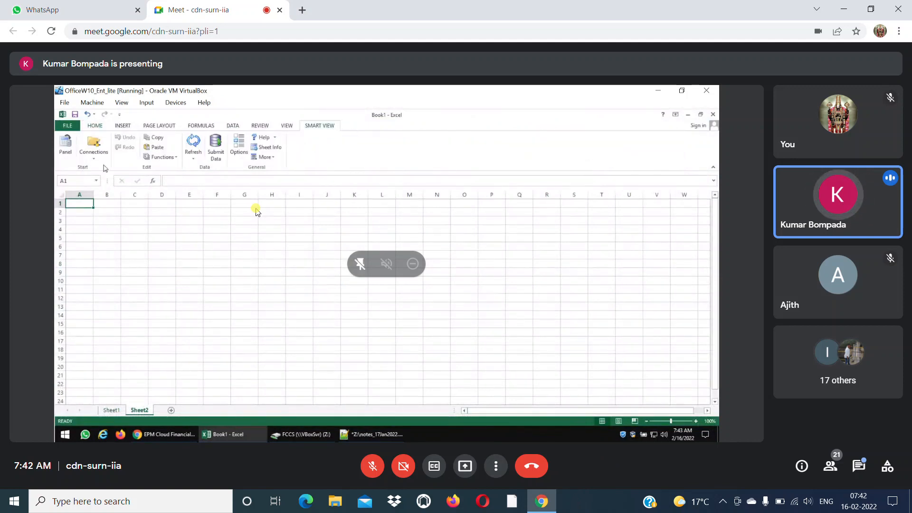
{"action": "left_click", "coordinate": [721, 504]}
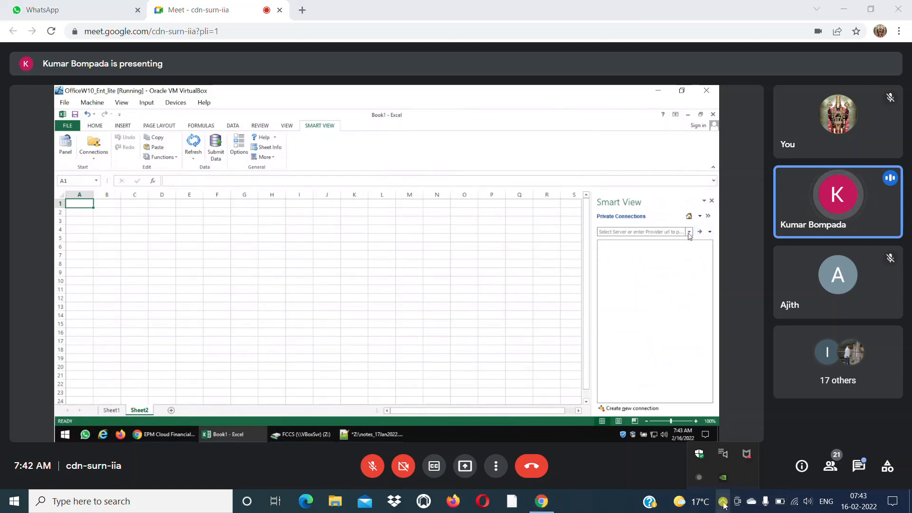
{"action": "left_click", "coordinate": [638, 459]}
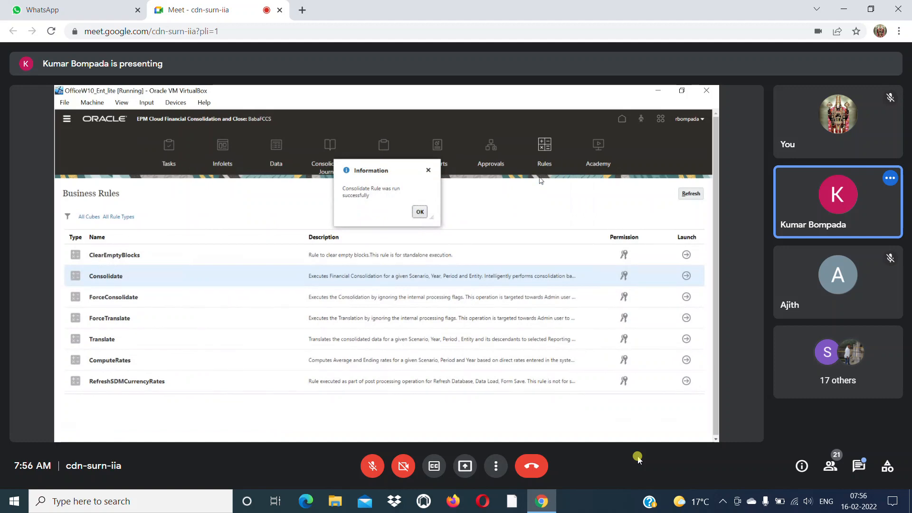
Dismiss the Consolidate rule's information message on the Business Rules page and switch to the other open window.
{"action": "left_click", "coordinate": [419, 212]}
{"action": "key", "text": "alt+Tab"}
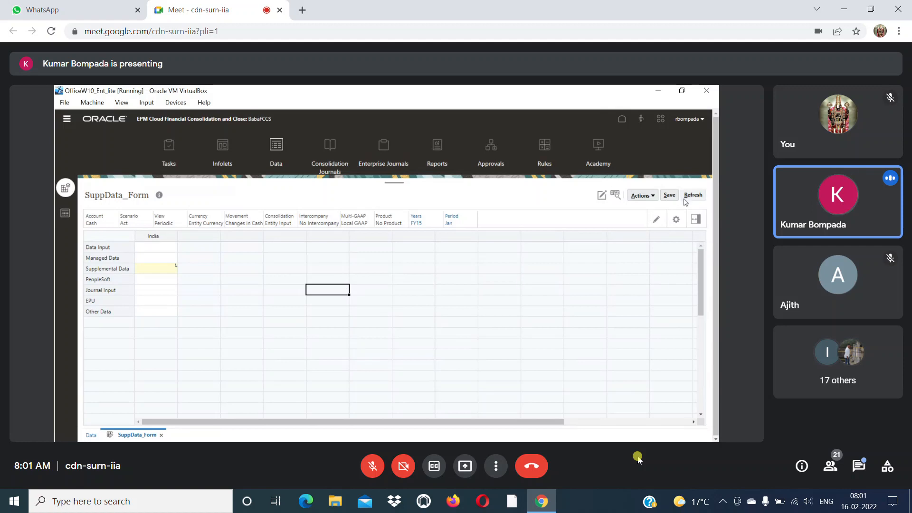
{"action": "left_click", "coordinate": [722, 499]}
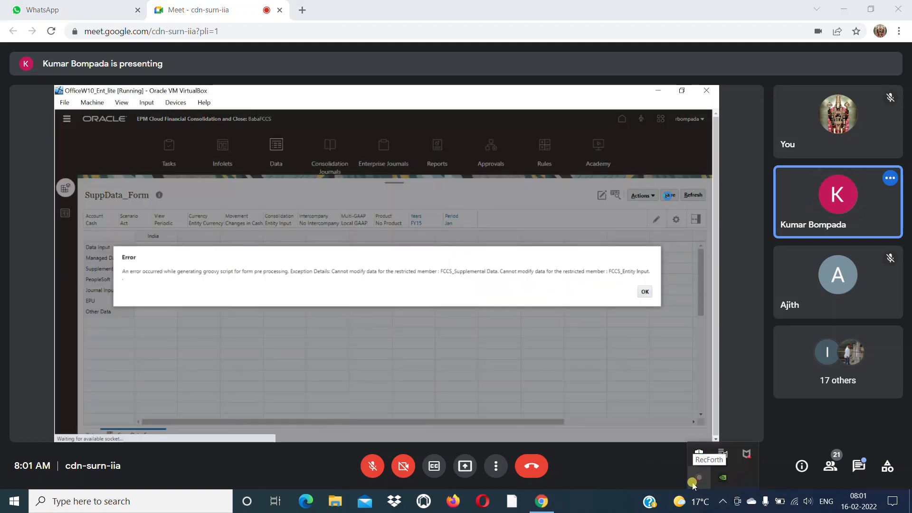
{"action": "left_click", "coordinate": [693, 483]}
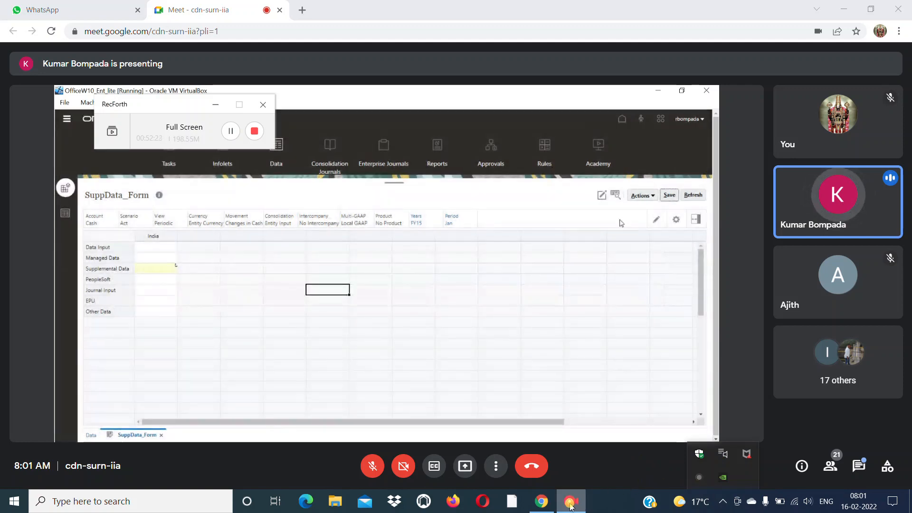
{"action": "mouse_move", "coordinate": [572, 506]}
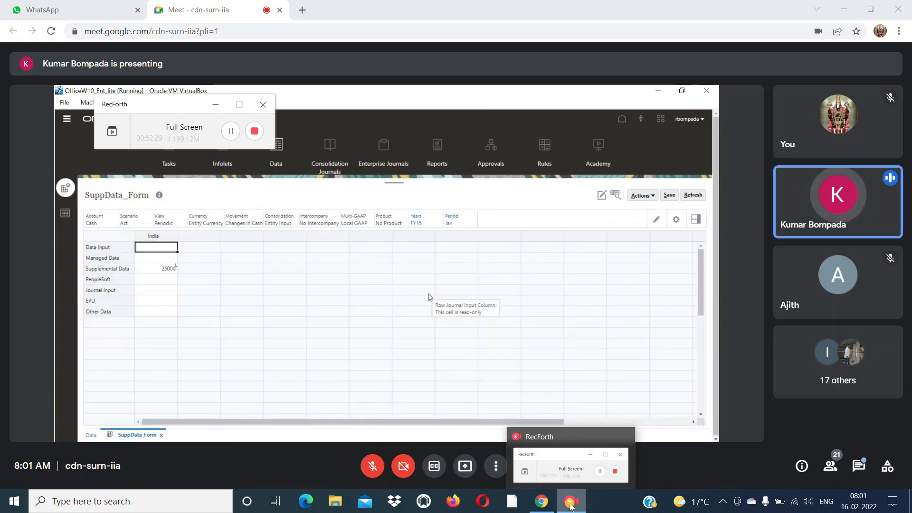
{"action": "left_click", "coordinate": [674, 469]}
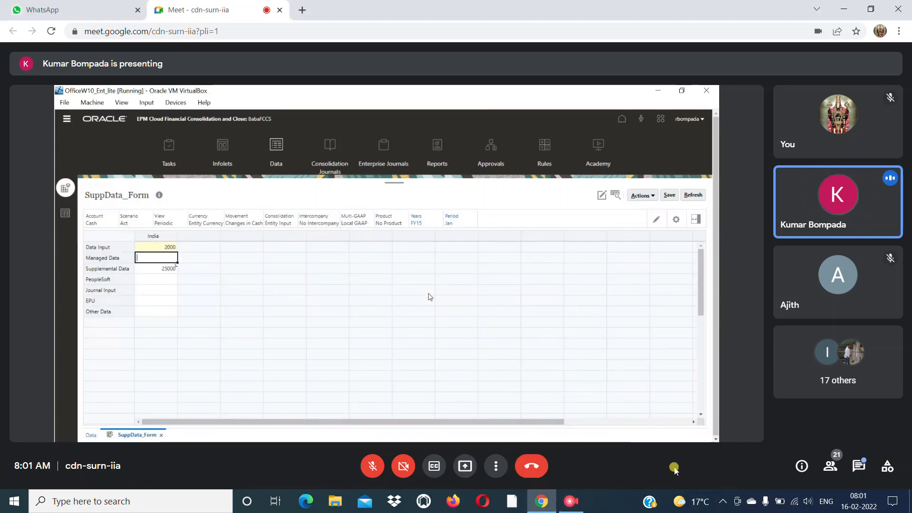
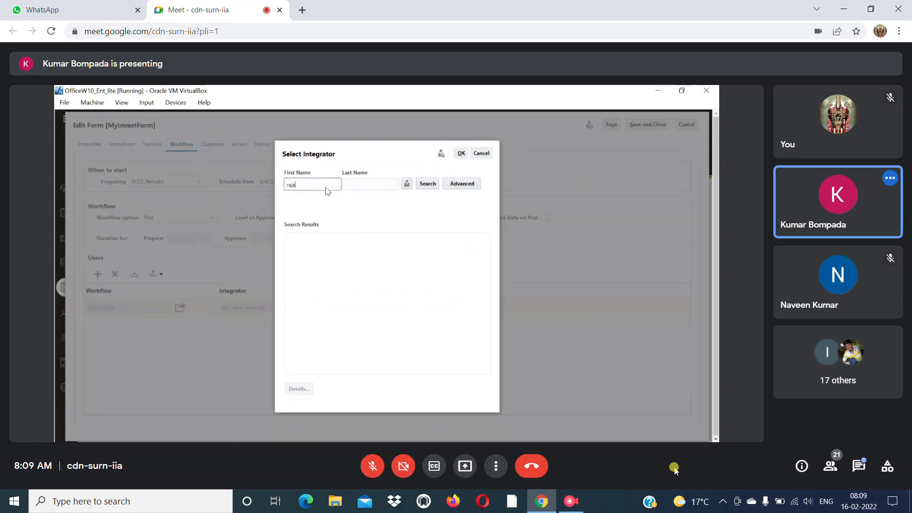
Find the integrator by first name and assign that user in the workflow of MyInvestForm.
{"action": "left_click", "coordinate": [424, 186]}
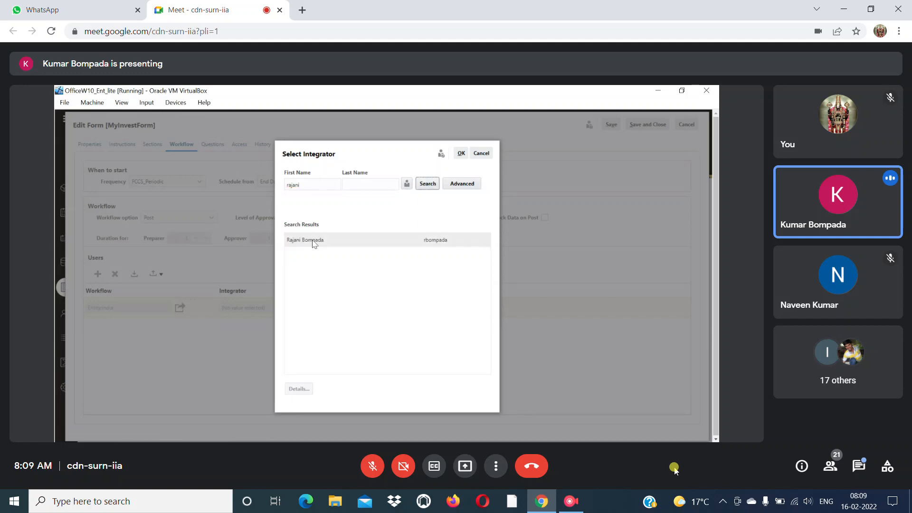
{"action": "left_click", "coordinate": [312, 240]}
{"action": "left_click", "coordinate": [461, 154]}
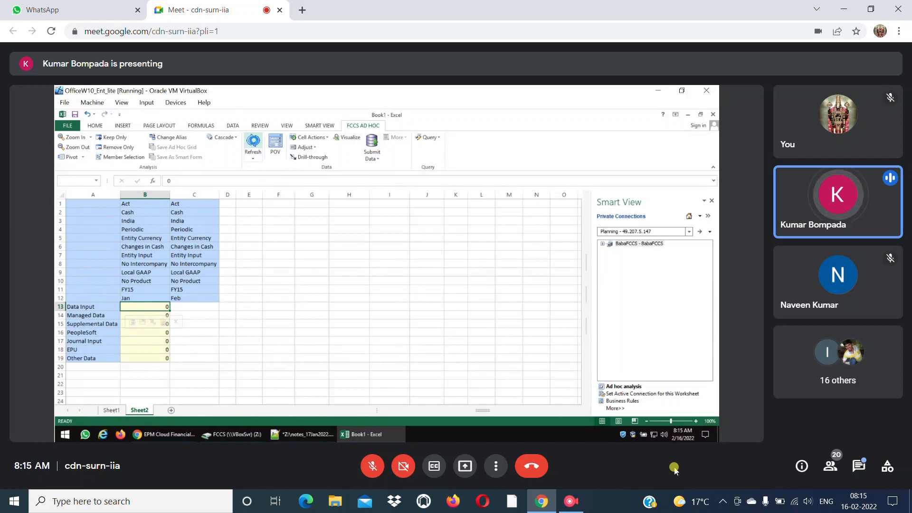
Check the meeting's in-call messages and close them again.
{"action": "mouse_move", "coordinate": [579, 500]}
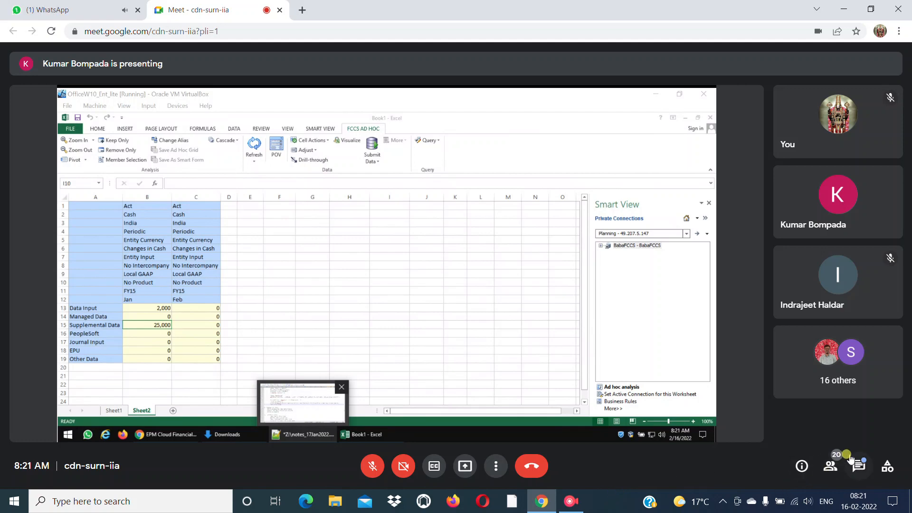
{"action": "left_click", "coordinate": [860, 465]}
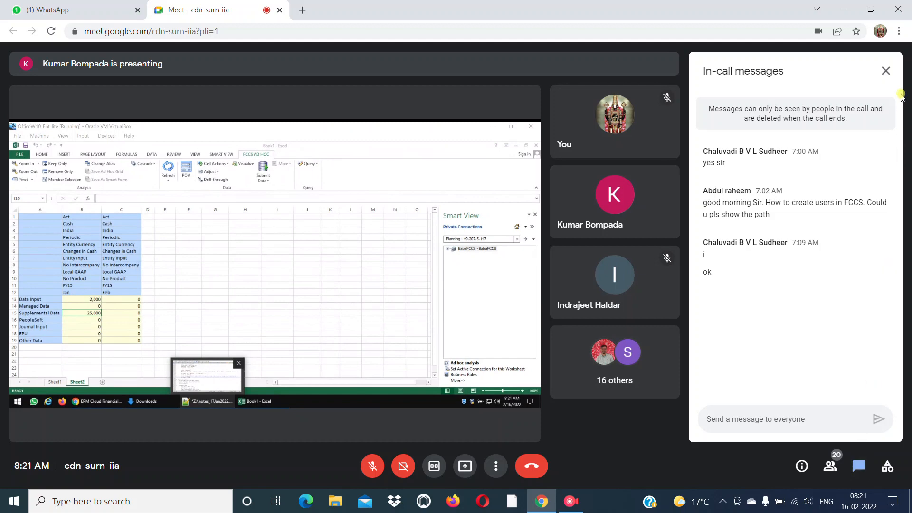
{"action": "left_click", "coordinate": [885, 70]}
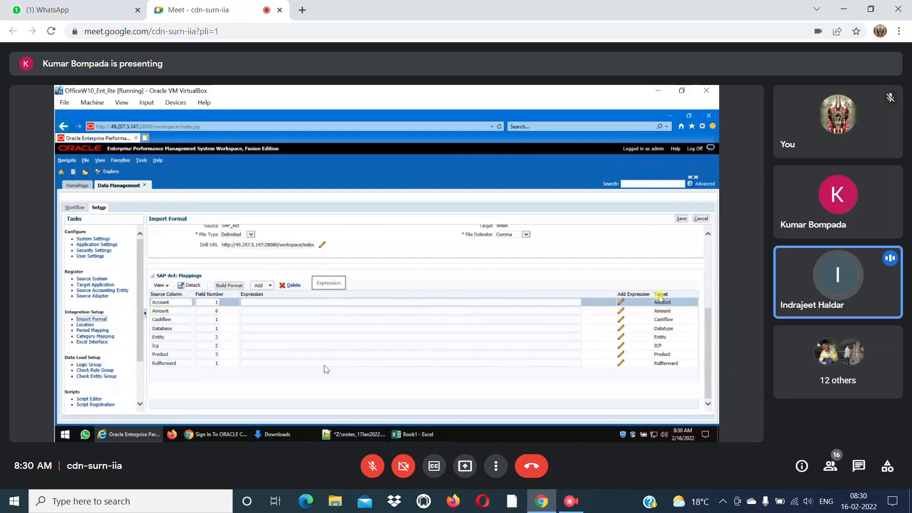
Switch from the SAP_Act import format mappings to the Downloads folder window.
{"action": "left_click", "coordinate": [288, 437]}
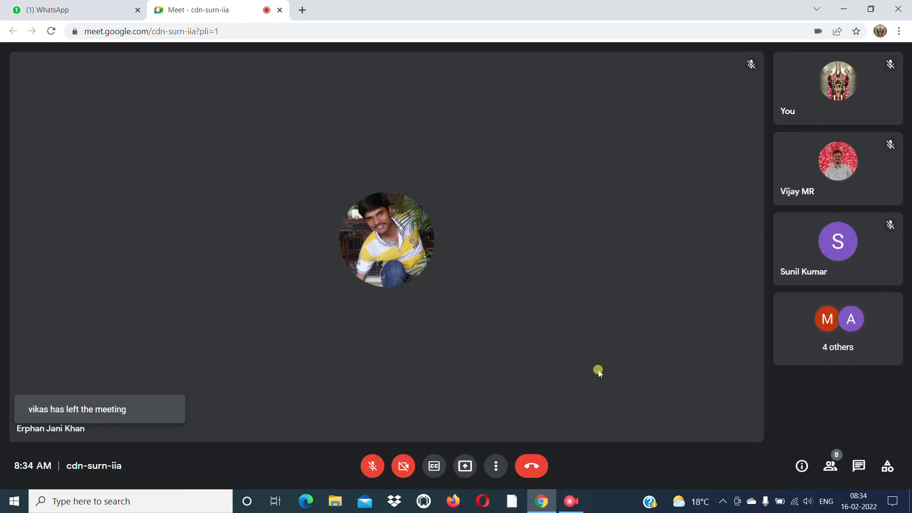
Leave the Google Meet call and bring up the RecForth recorder window.
{"action": "left_click", "coordinate": [532, 463]}
{"action": "left_click", "coordinate": [570, 502]}
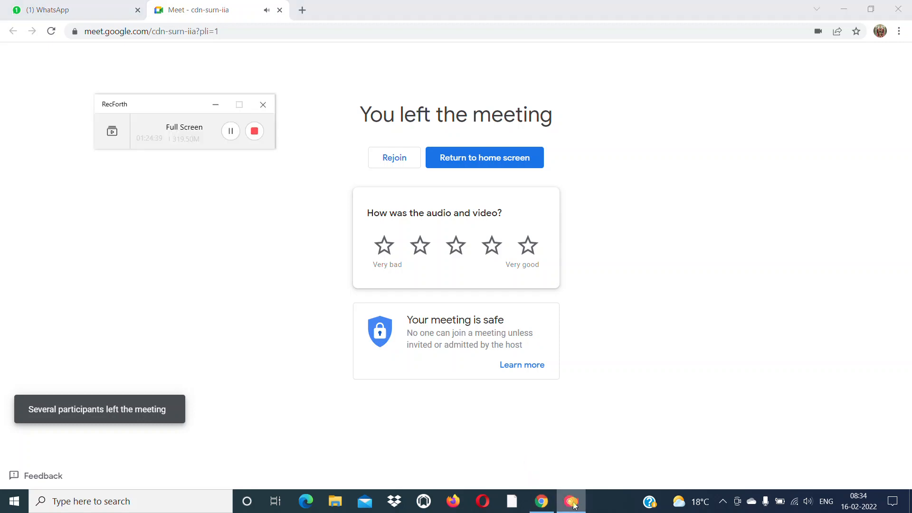